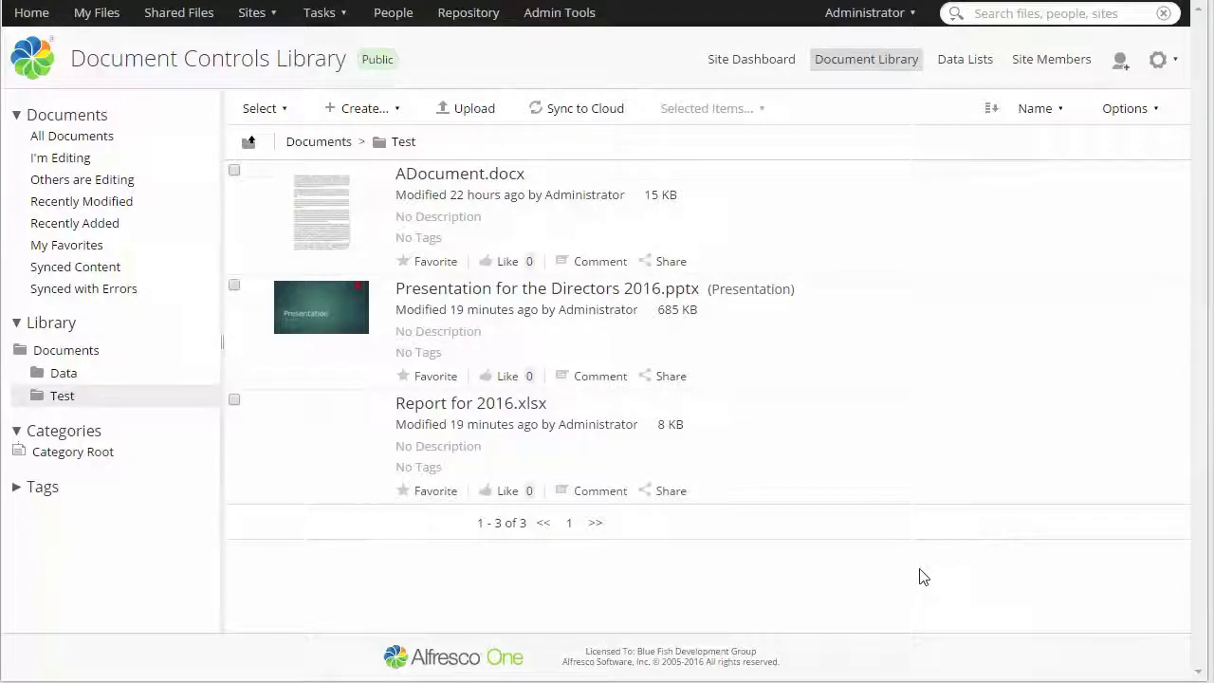
# Open ADocument.docx from the Test folder and bring up its properties for editing
pyautogui.click(492, 178)
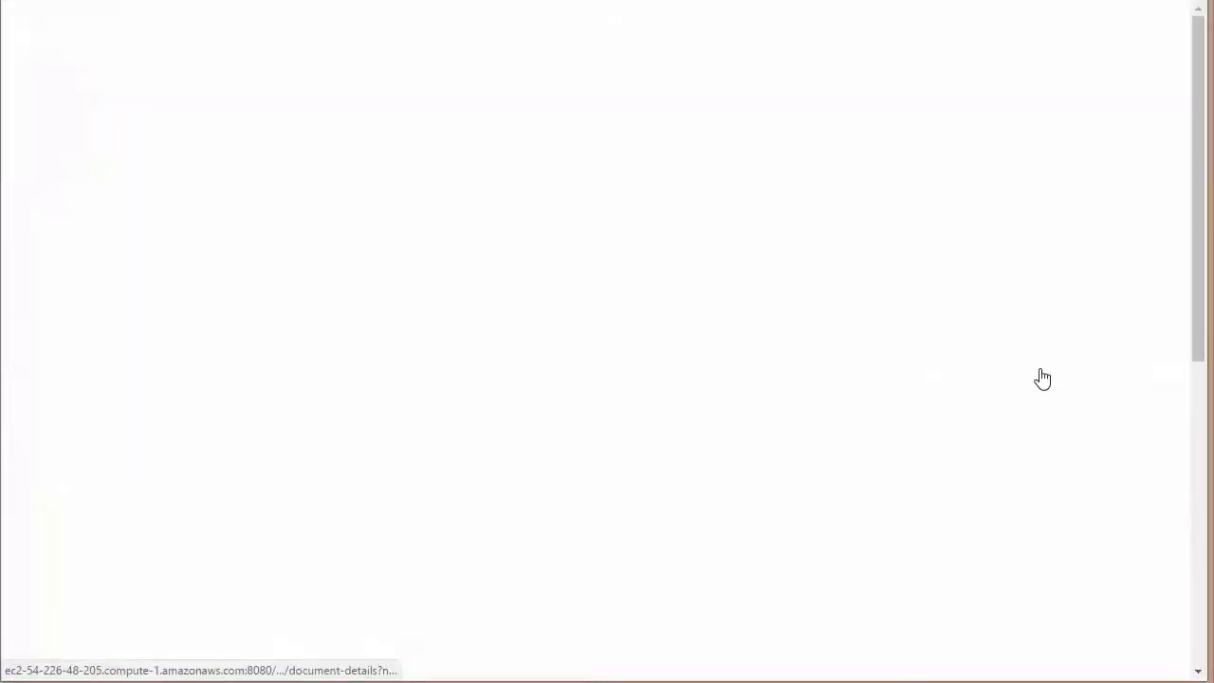
pyautogui.scroll(-3, 1072, 491)
pyautogui.scroll(-1, 1151, 521)
pyautogui.click(1165, 529)
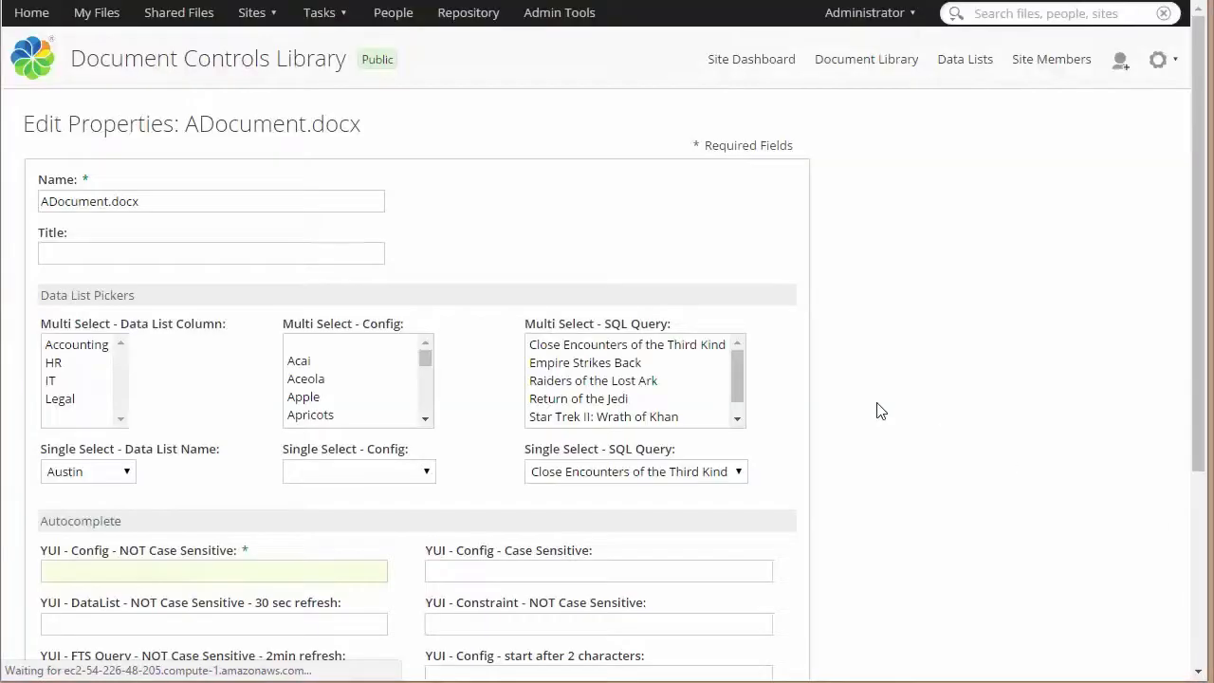
# Examine the data list pickers and autocomplete fields in the document's property form
pyautogui.scroll(-2, 887, 405)
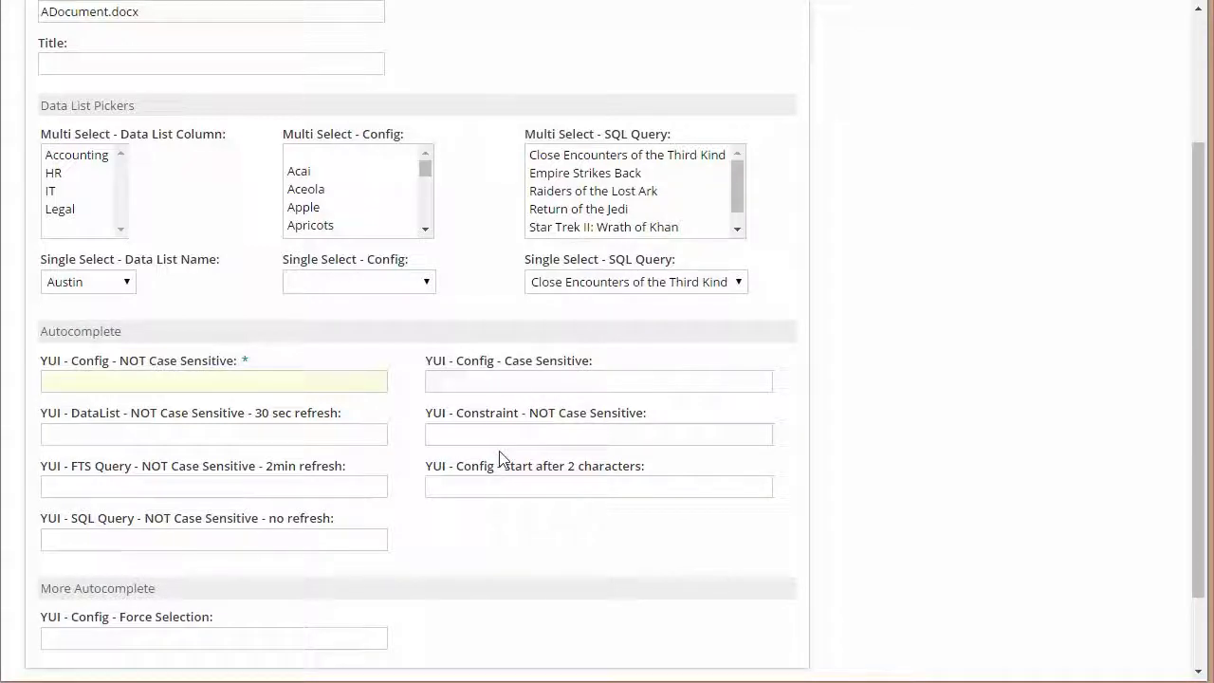
pyautogui.click(109, 489)
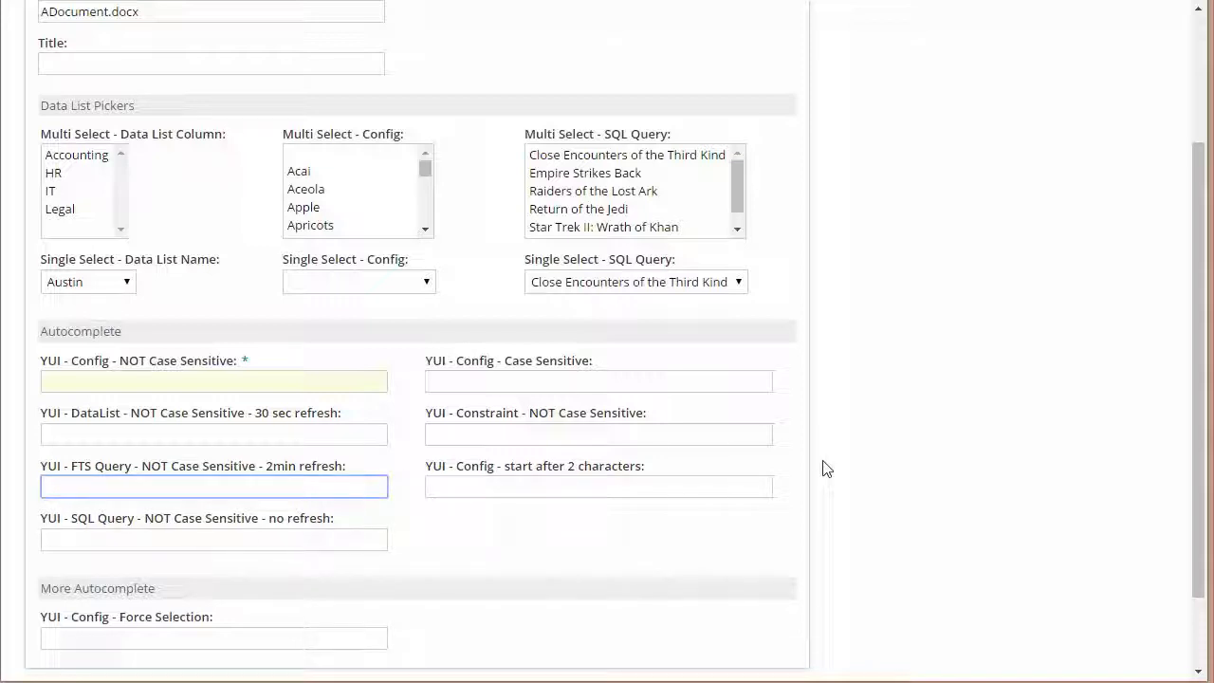
pyautogui.scroll(1, 866, 467)
pyautogui.scroll(2, 866, 467)
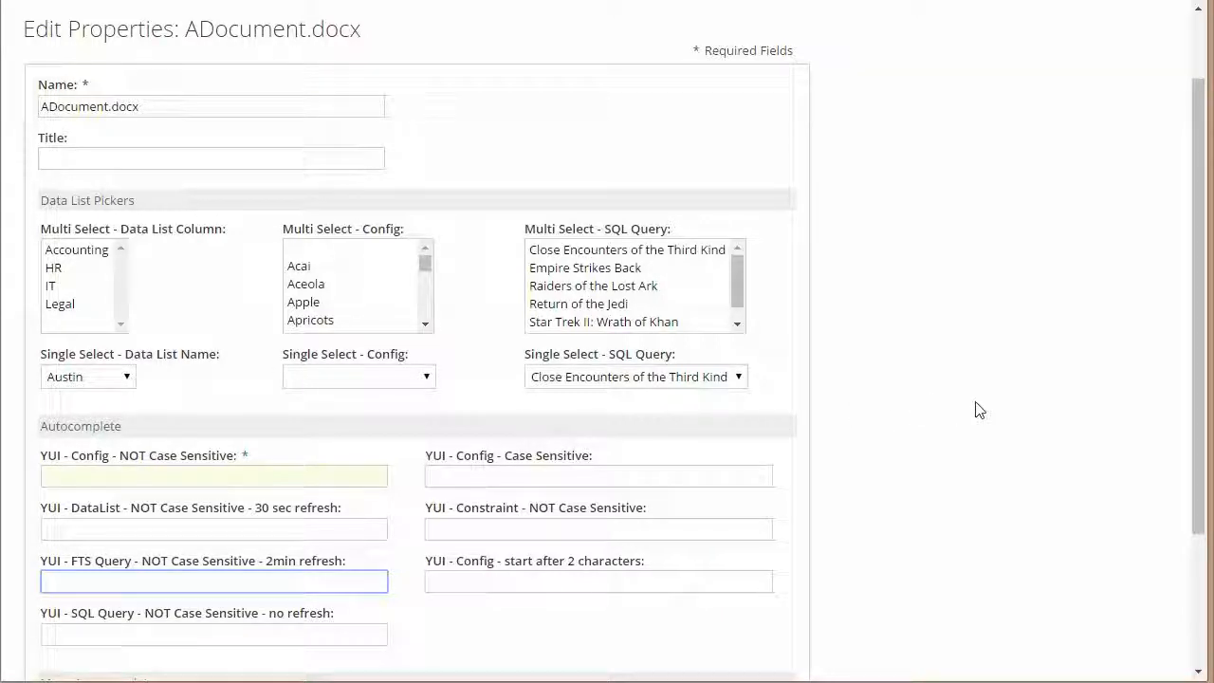
pyautogui.click(935, 521)
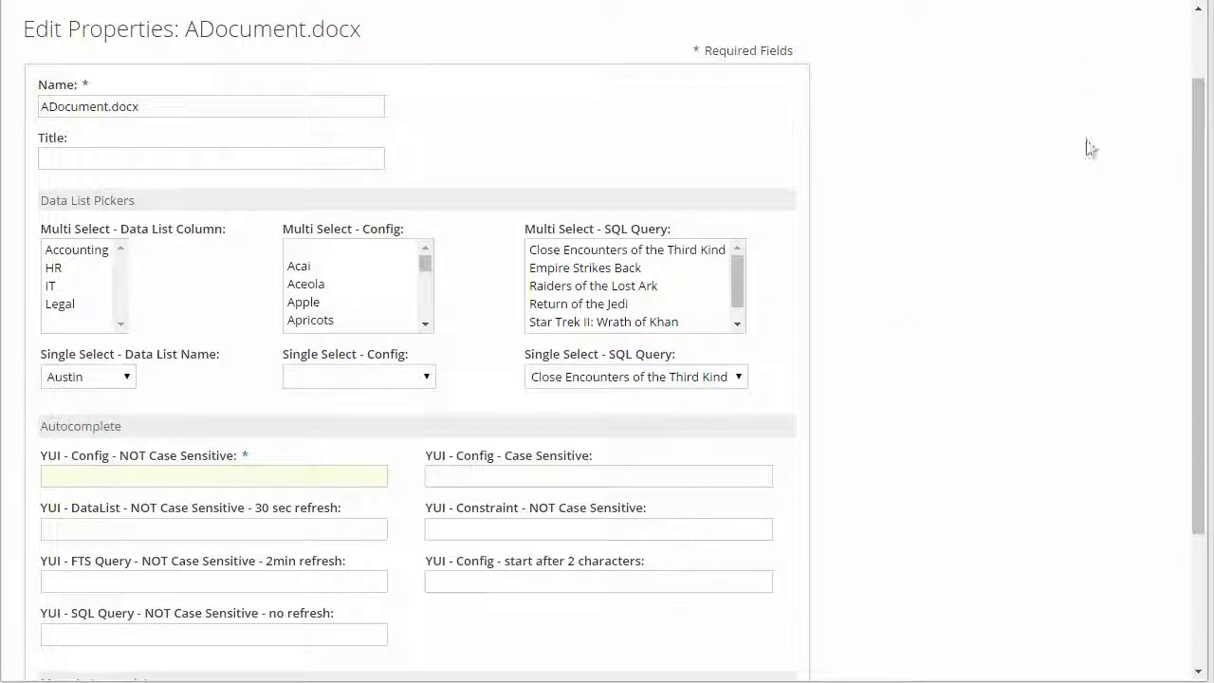
# Open the "Datalist Title" list in the site's data lists
pyautogui.scroll(2, 1176, 67)
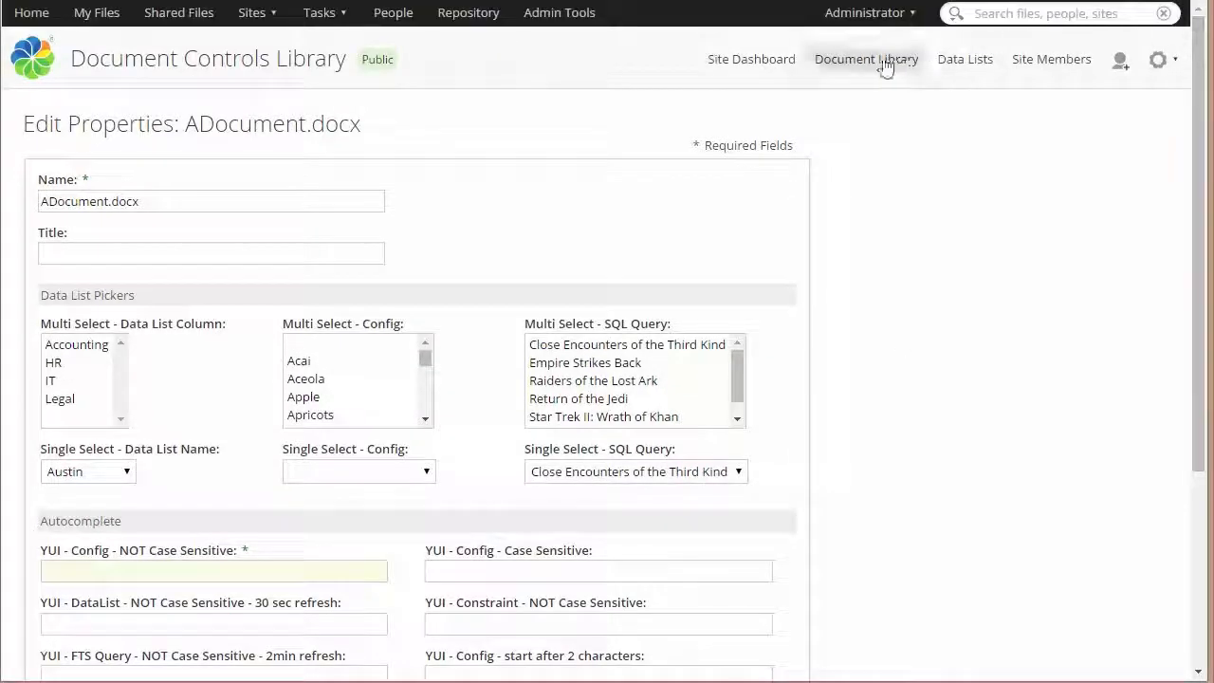
pyautogui.click(972, 63)
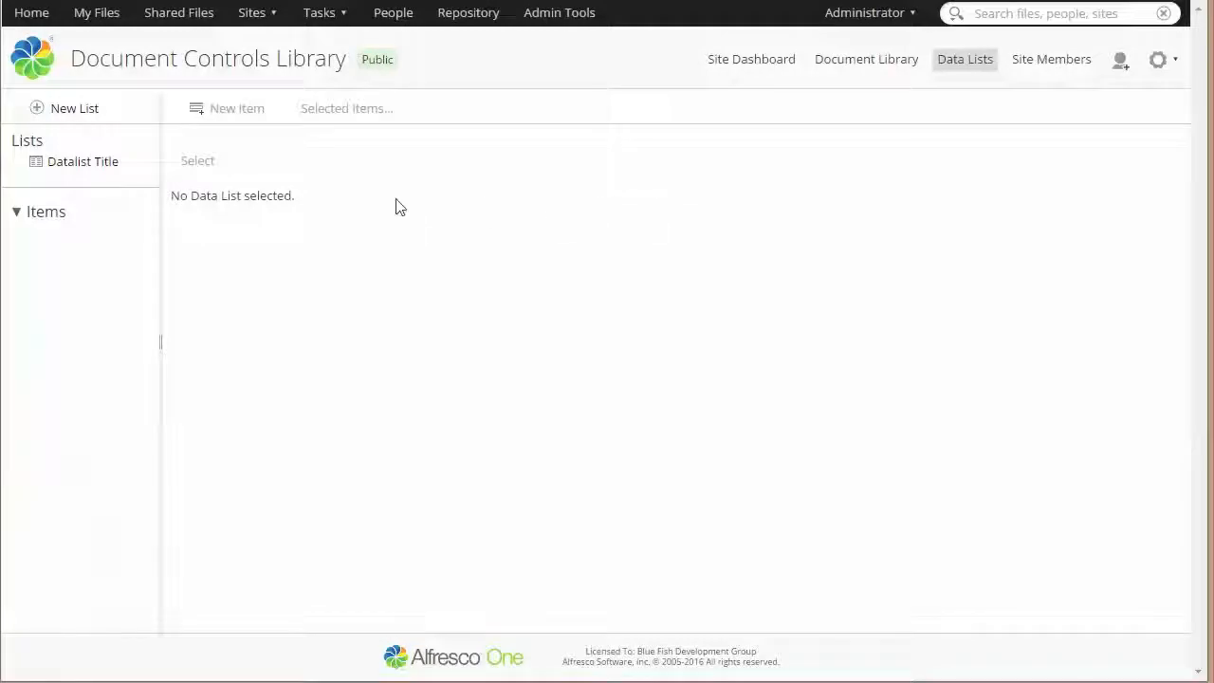
pyautogui.click(76, 166)
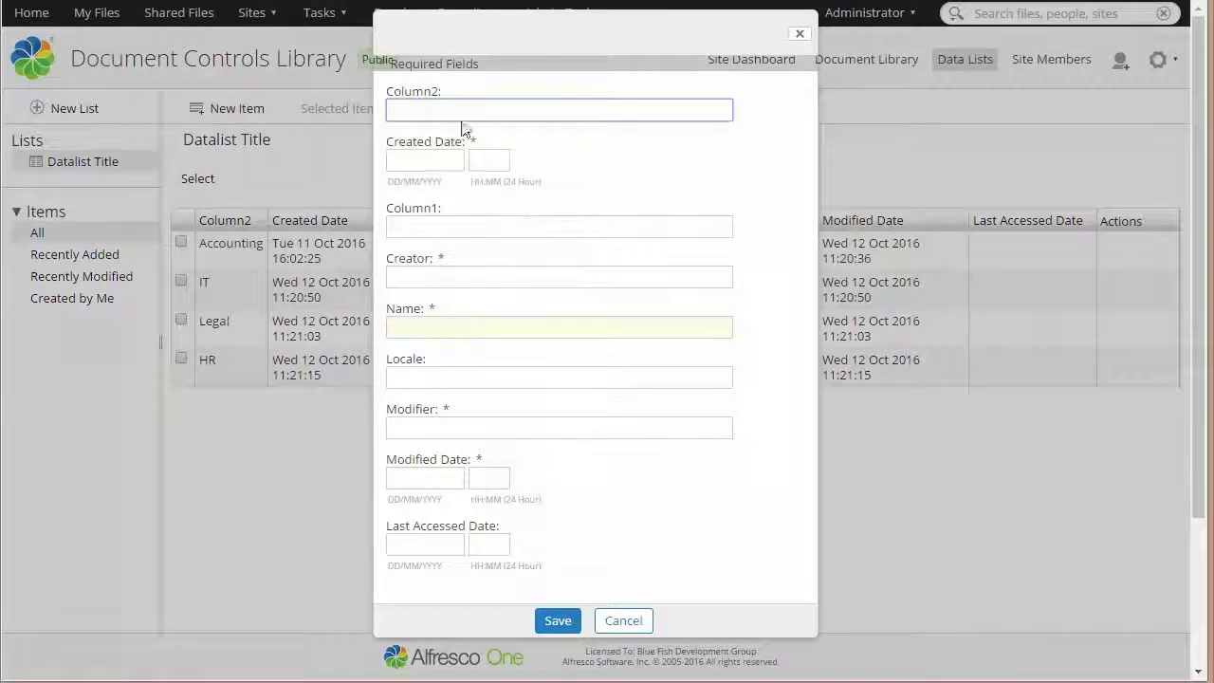
# Add a data list item with Column2 and Column1 set to DevOps and the name Fort Worth, and save it
pyautogui.click(460, 108)
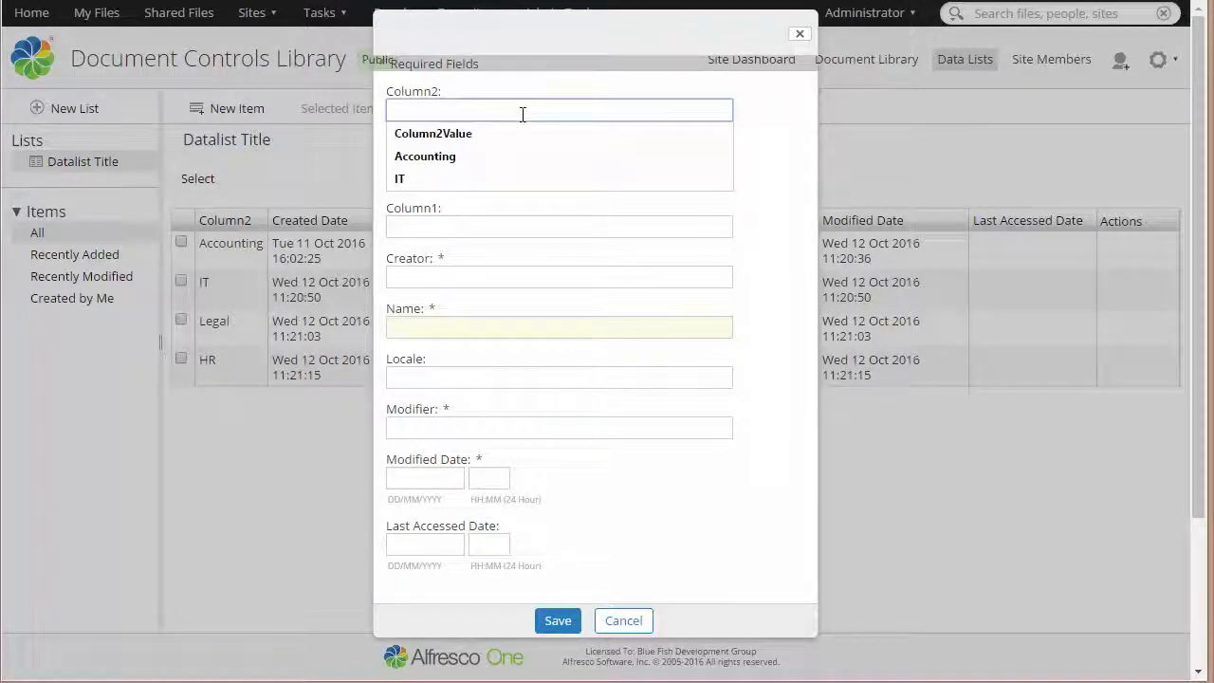
pyautogui.write('DevOps')
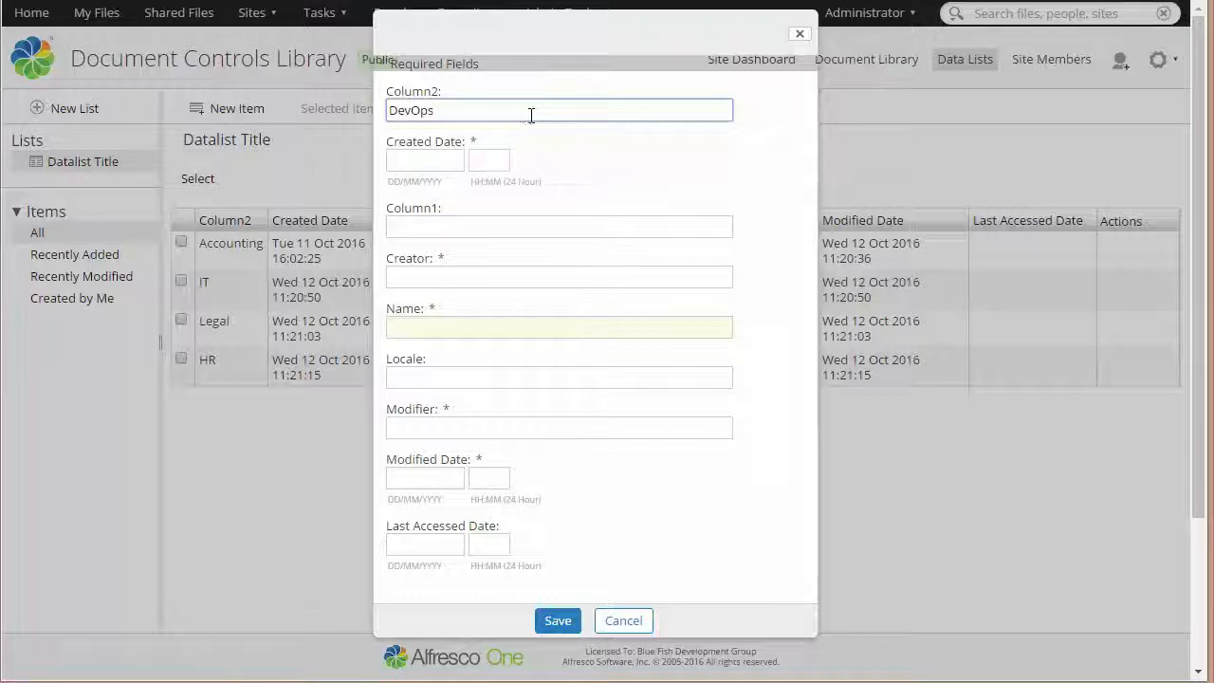
pyautogui.click(483, 226)
pyautogui.write('DevOps')
pyautogui.click(461, 326)
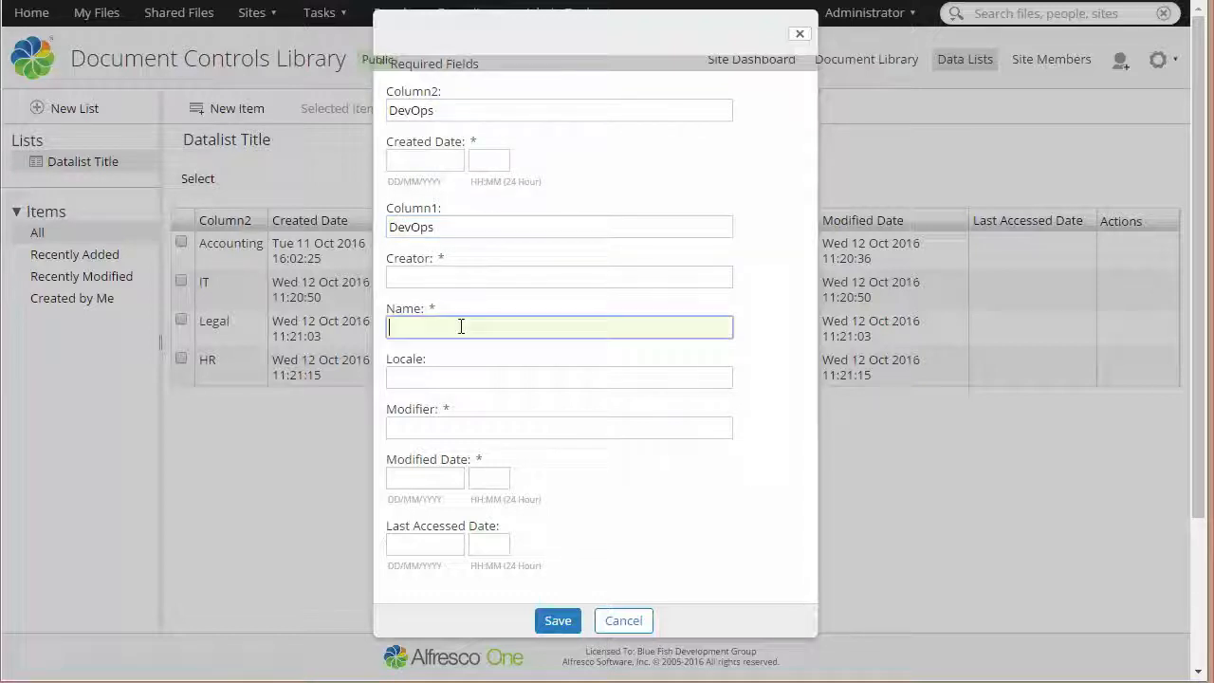
pyautogui.write('Fort ')
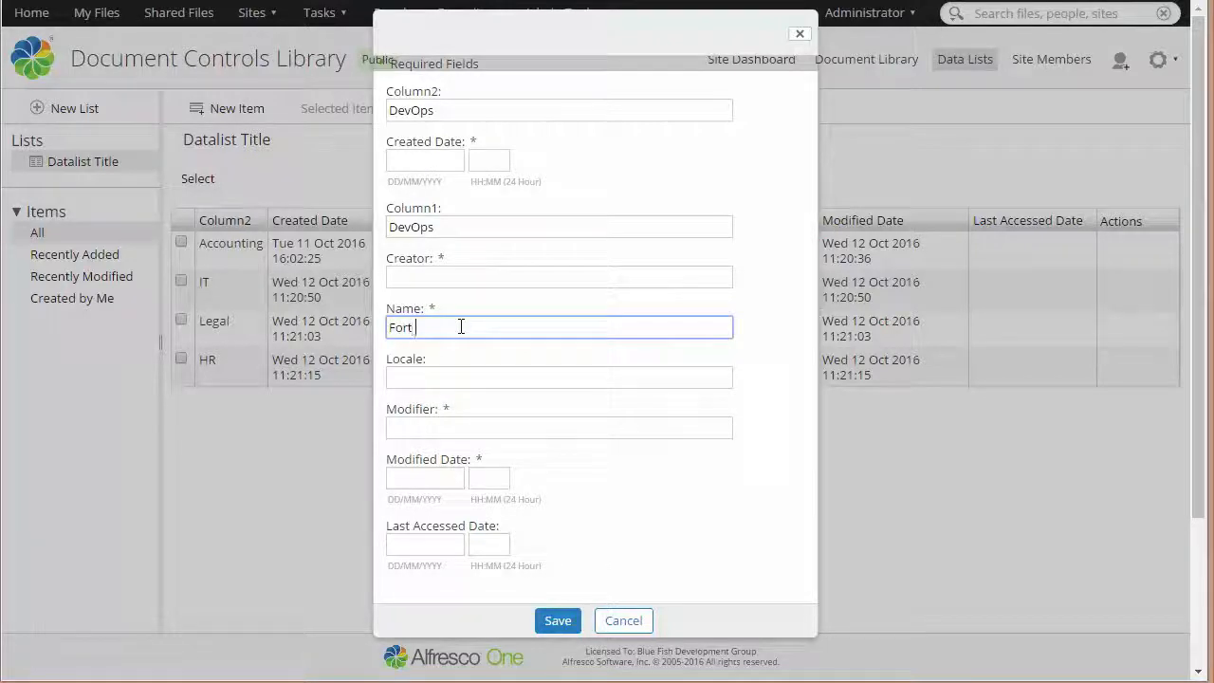
pyautogui.write('Worth')
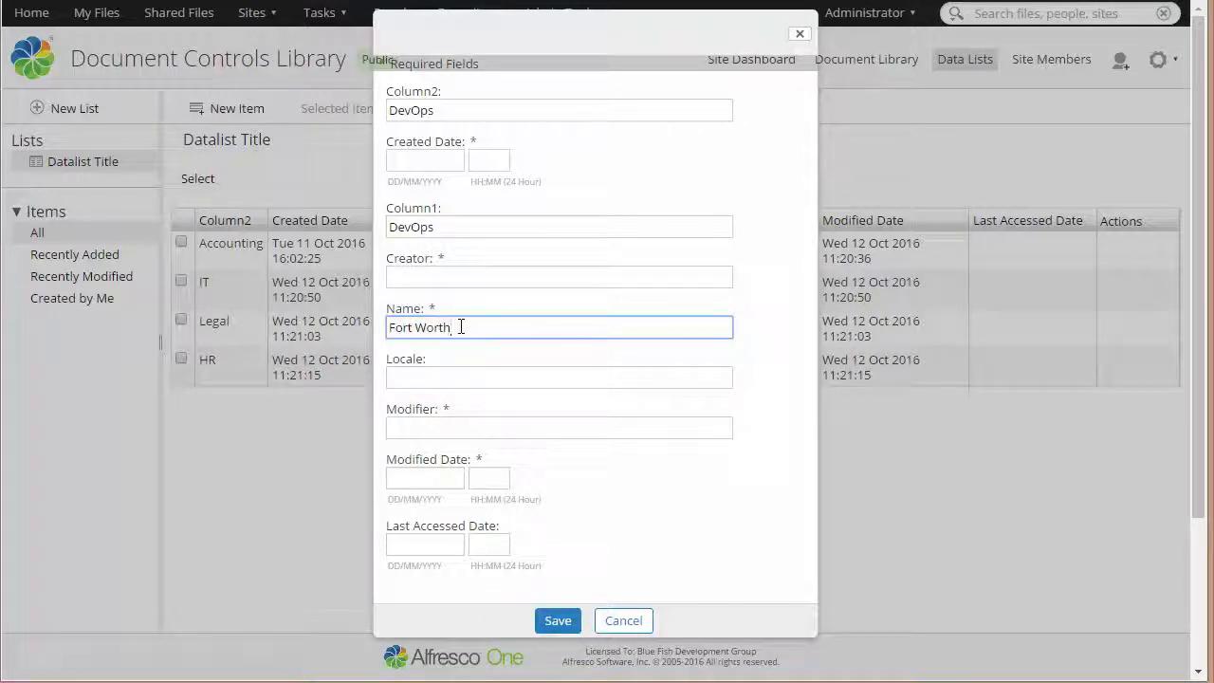
pyautogui.click(557, 620)
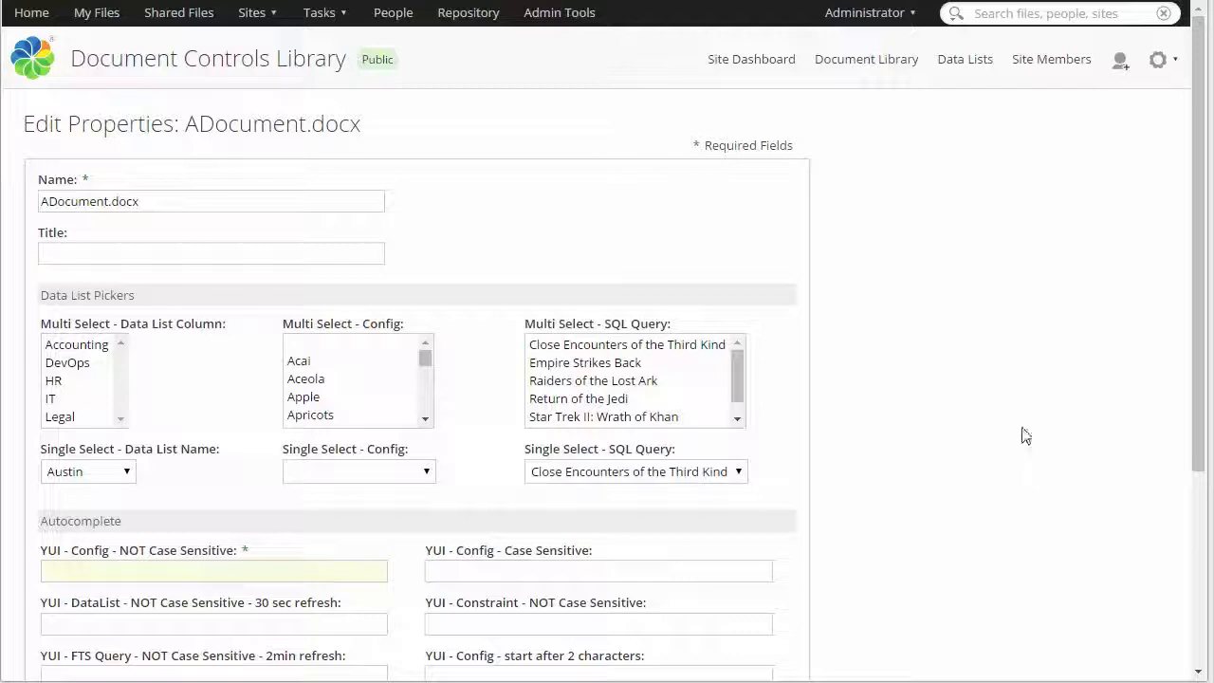
# In ADocument.docx's properties, select DevOps as the multi-select data list column and Fort Worth as the single-select data list name
pyautogui.click(70, 364)
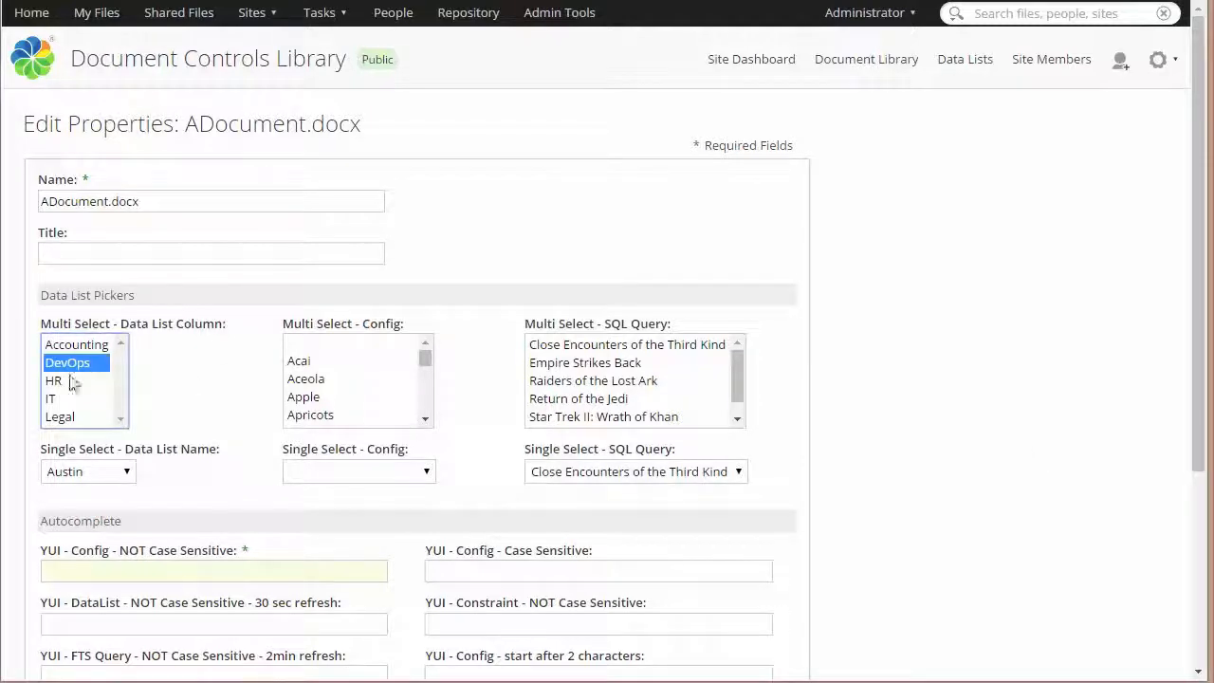
pyautogui.click(111, 480)
pyautogui.click(75, 529)
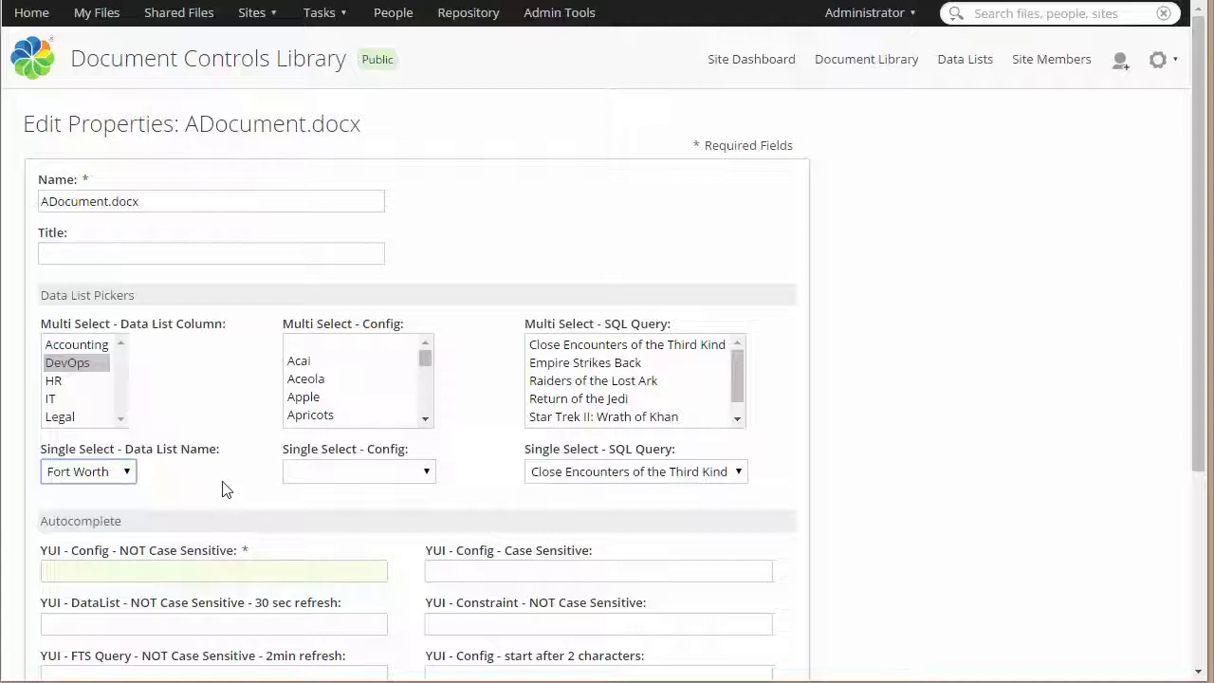
# Select Raspberries in the Multi Select - Config picker and view the choices of the Single Select - Config picker
pyautogui.click(372, 330)
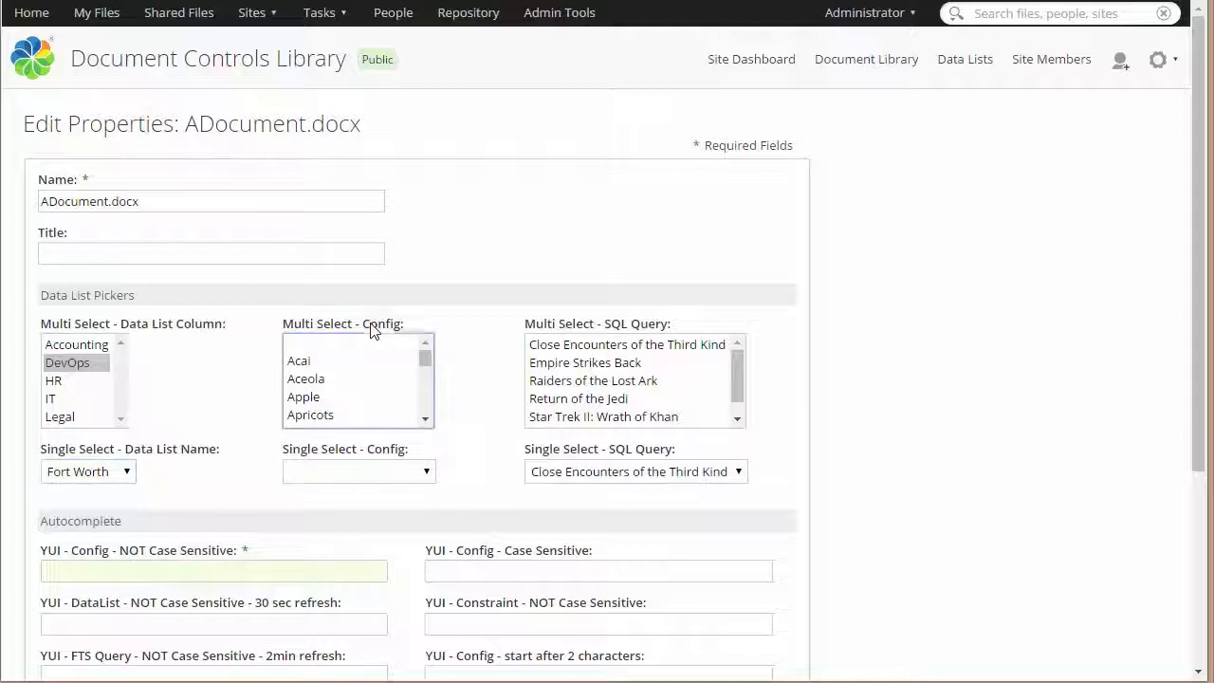
pyautogui.click(301, 364)
pyautogui.moveTo(423, 360); pyautogui.dragTo(432, 420)
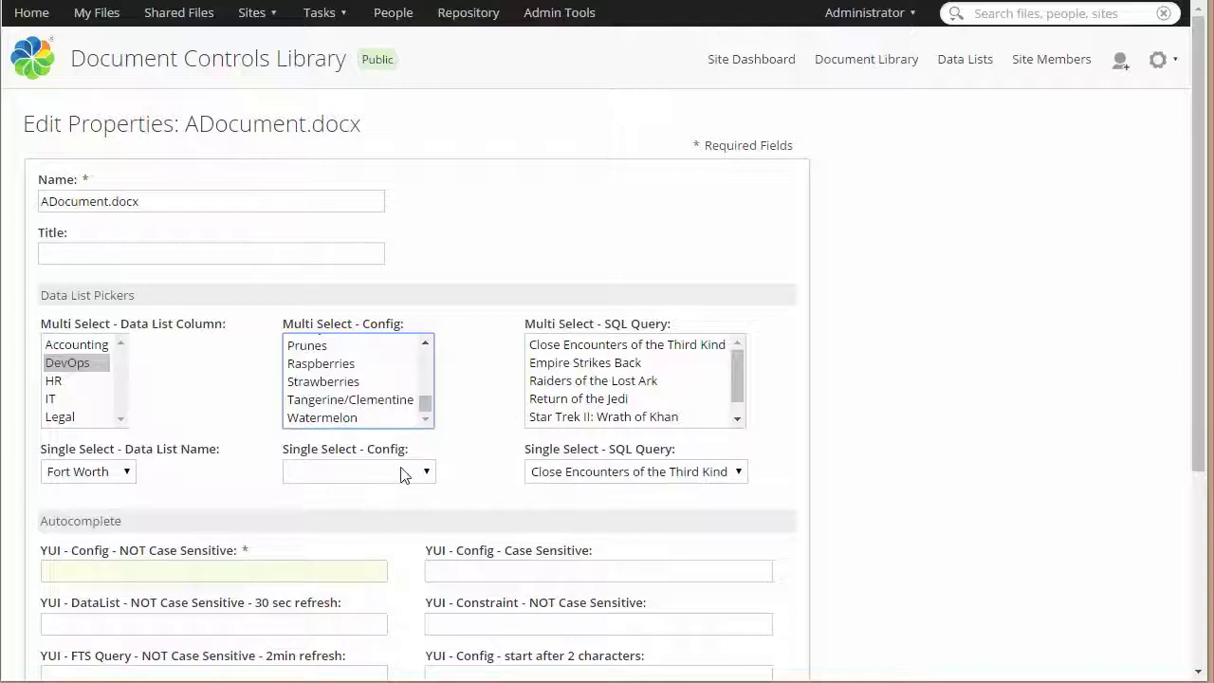
pyautogui.click(360, 368)
pyautogui.click(386, 469)
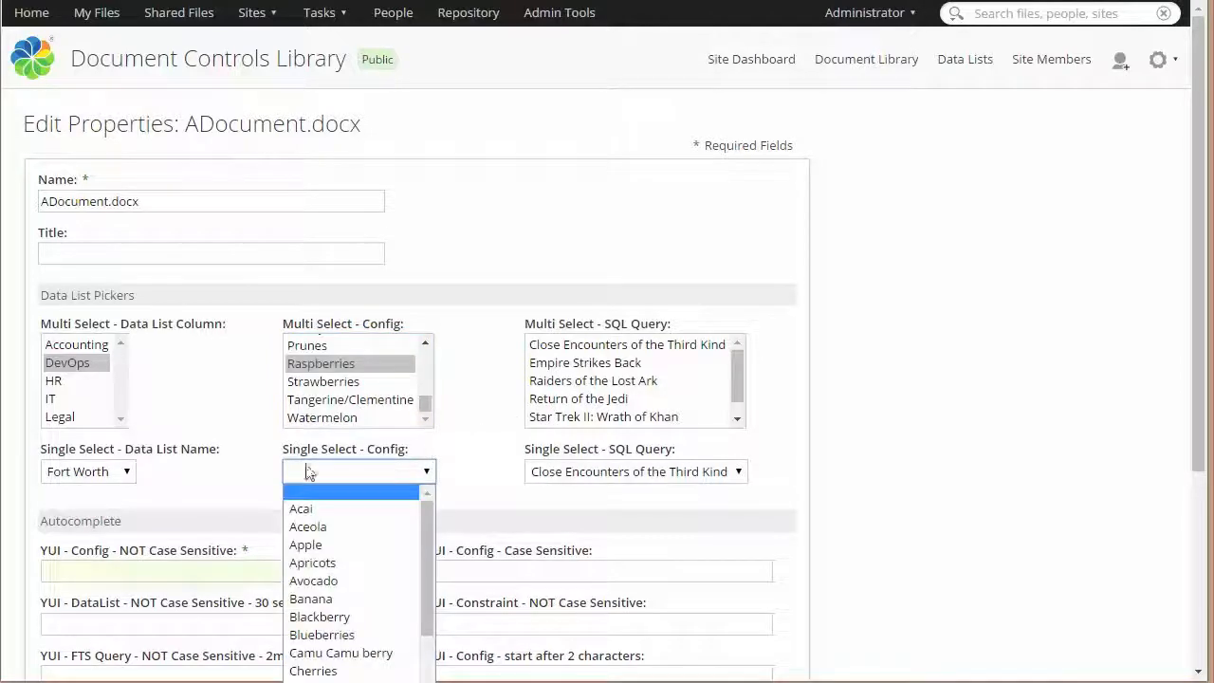
# Fill the required YUI - Config - NOT Case Sensitive field with the suggestion Strawberries by entering "str"
pyautogui.click(201, 570)
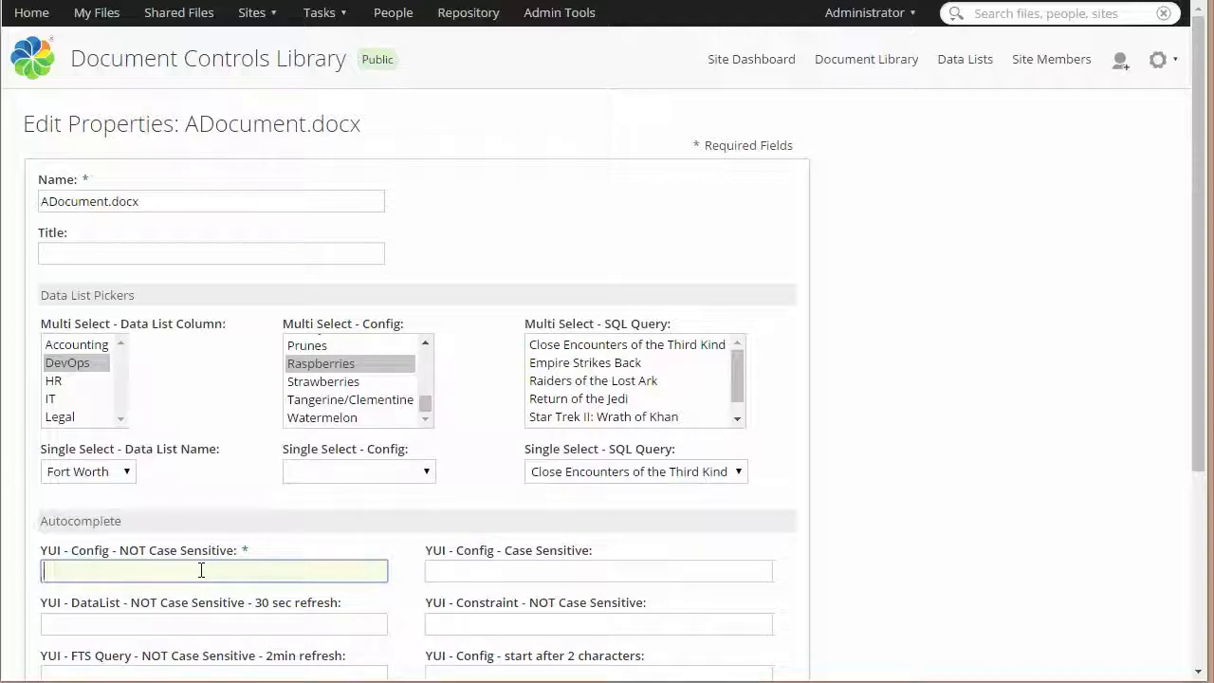
pyautogui.write('tr')
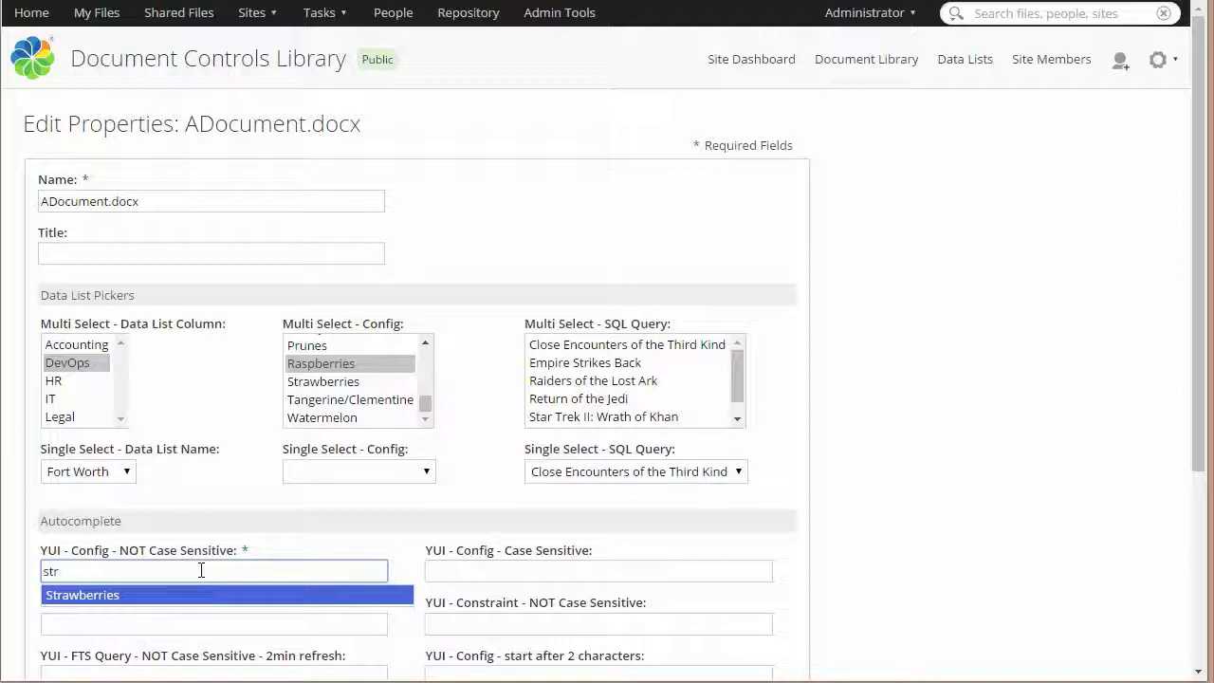
pyautogui.click(163, 595)
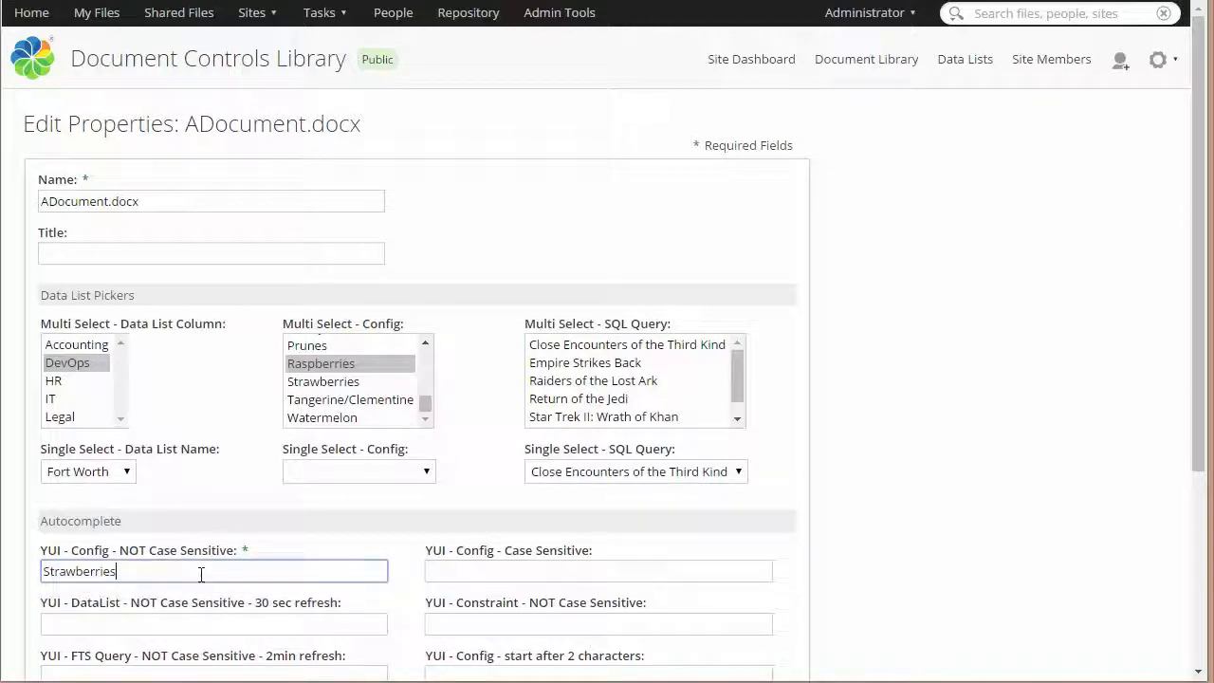
# Fill the YUI - FTS Query field with the suggestion Presentation for the Directors 2016.pptx by entering "pr"
pyautogui.scroll(-2, 203, 574)
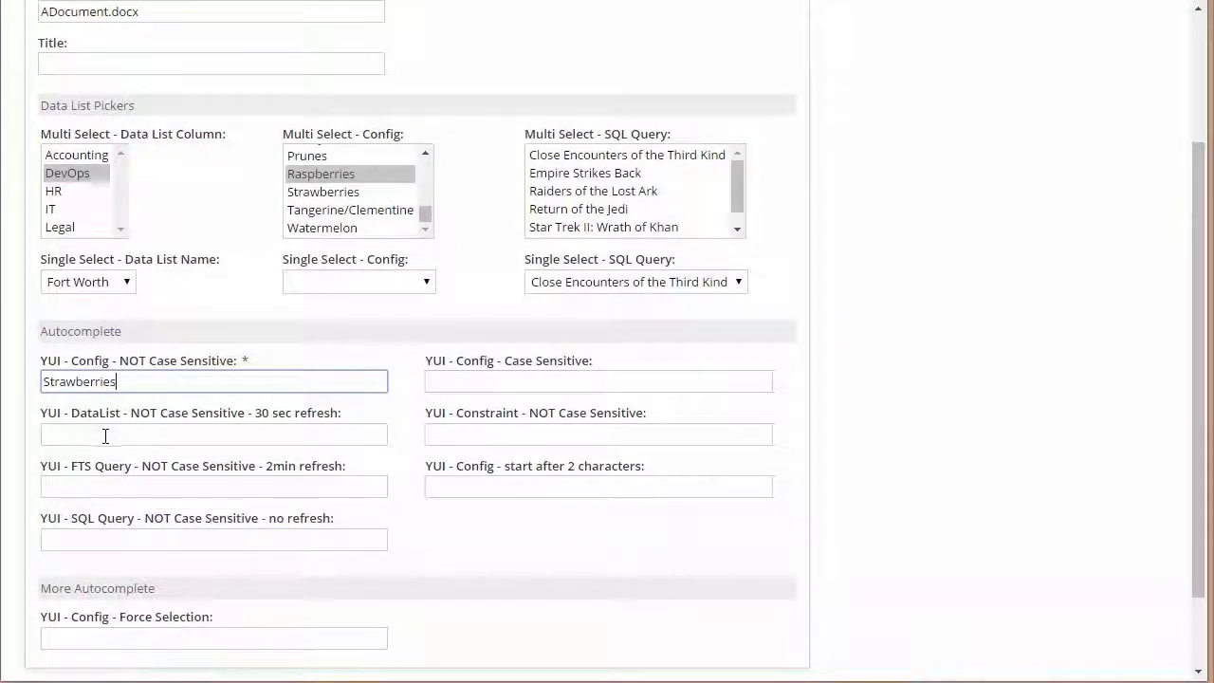
pyautogui.click(92, 484)
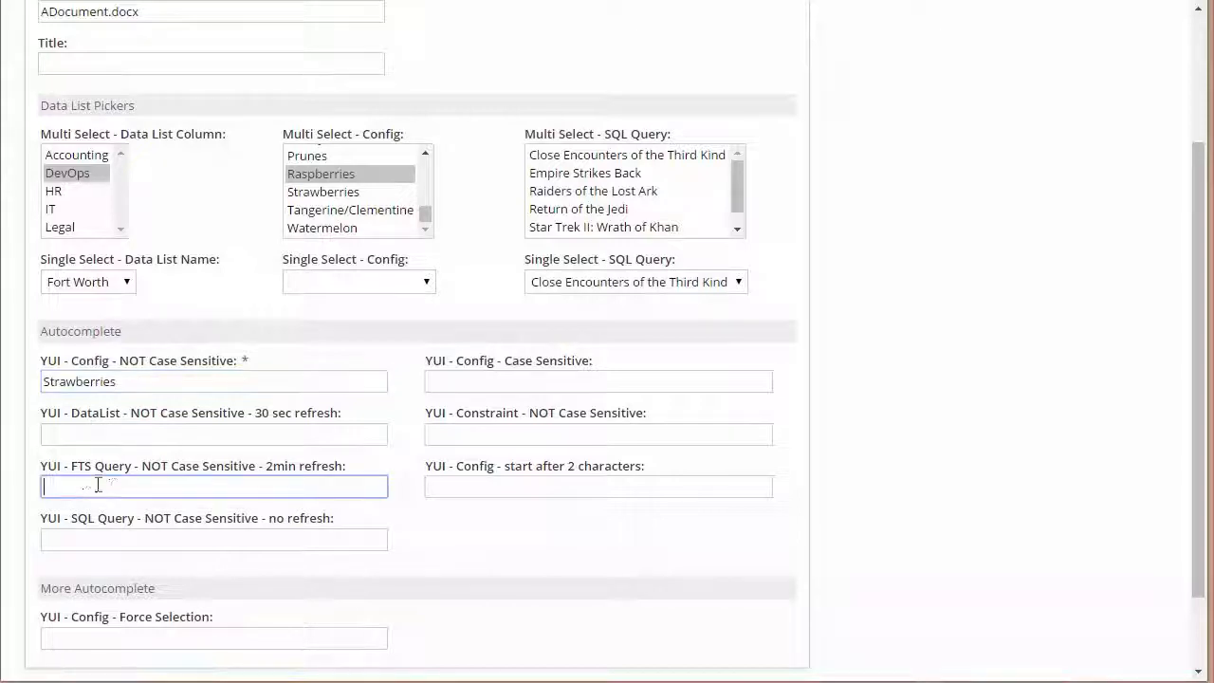
pyautogui.write('pr')
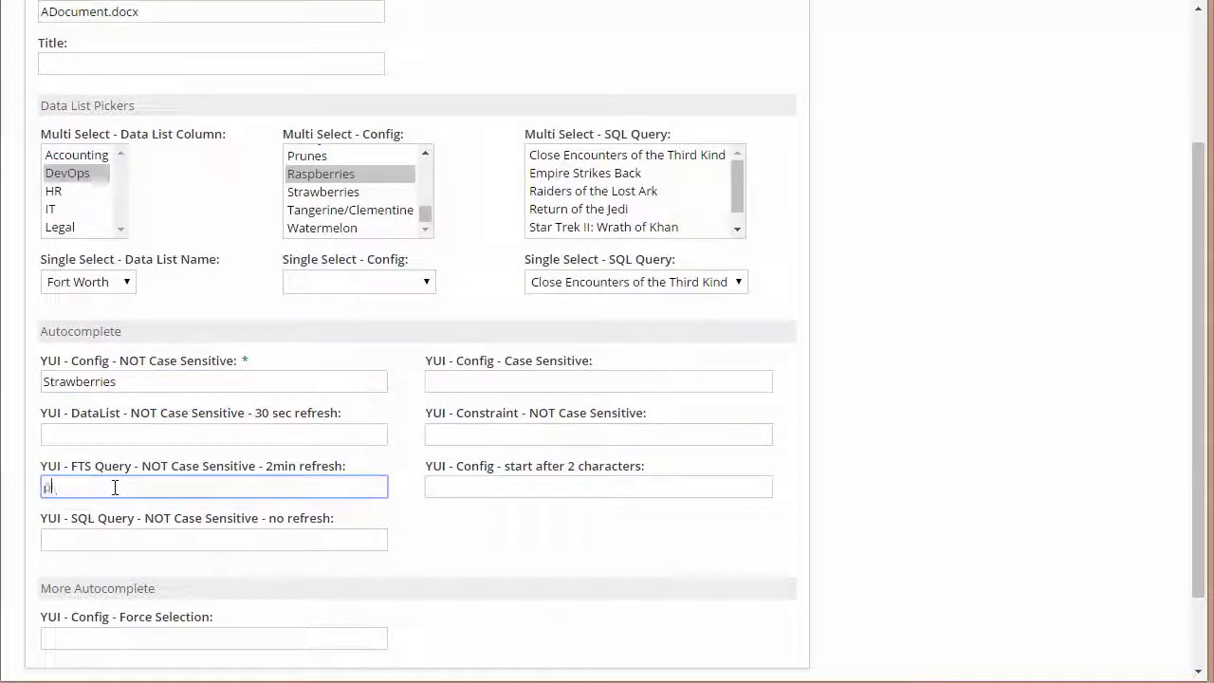
pyautogui.click(126, 513)
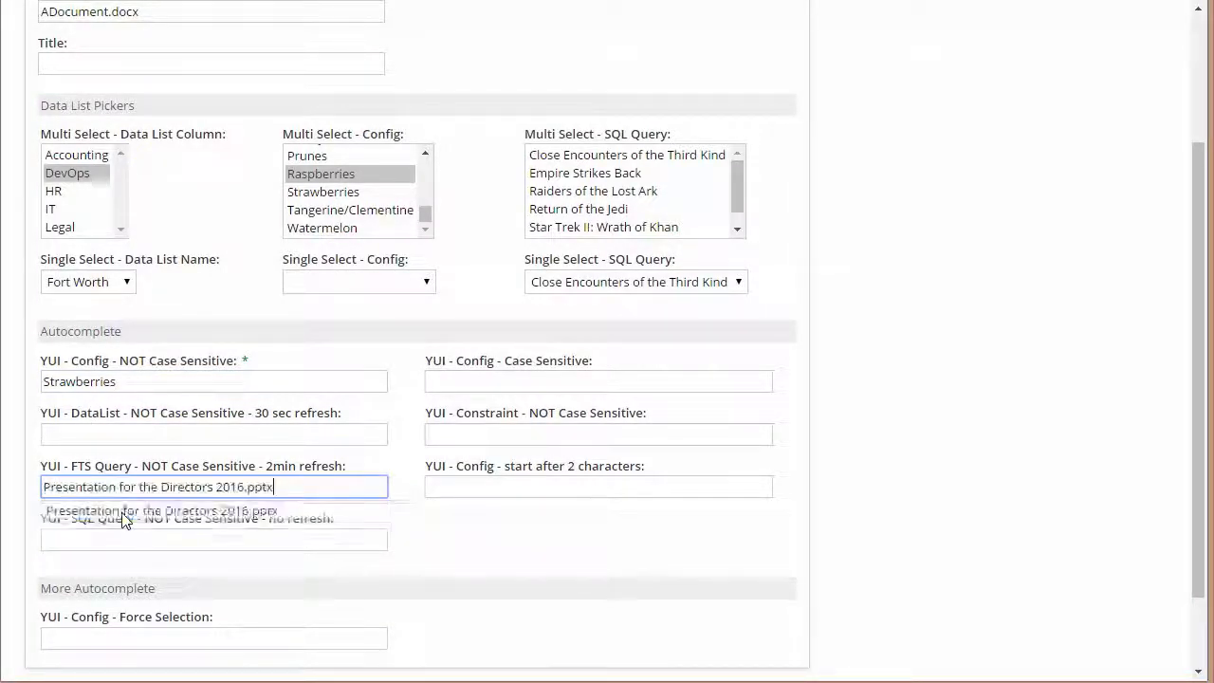
# Fill the YUI - SQL Query field with the suggestion Close Encounters of the Third Kind by entering "clo"
pyautogui.click(158, 535)
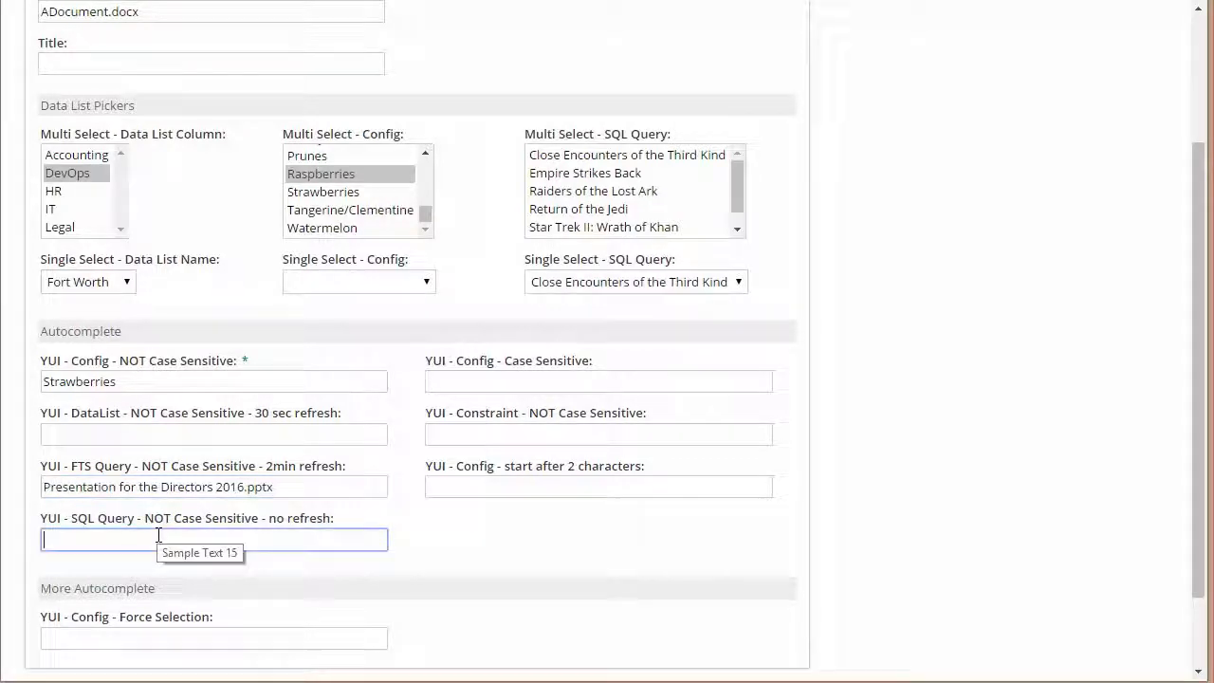
pyautogui.write('cl')
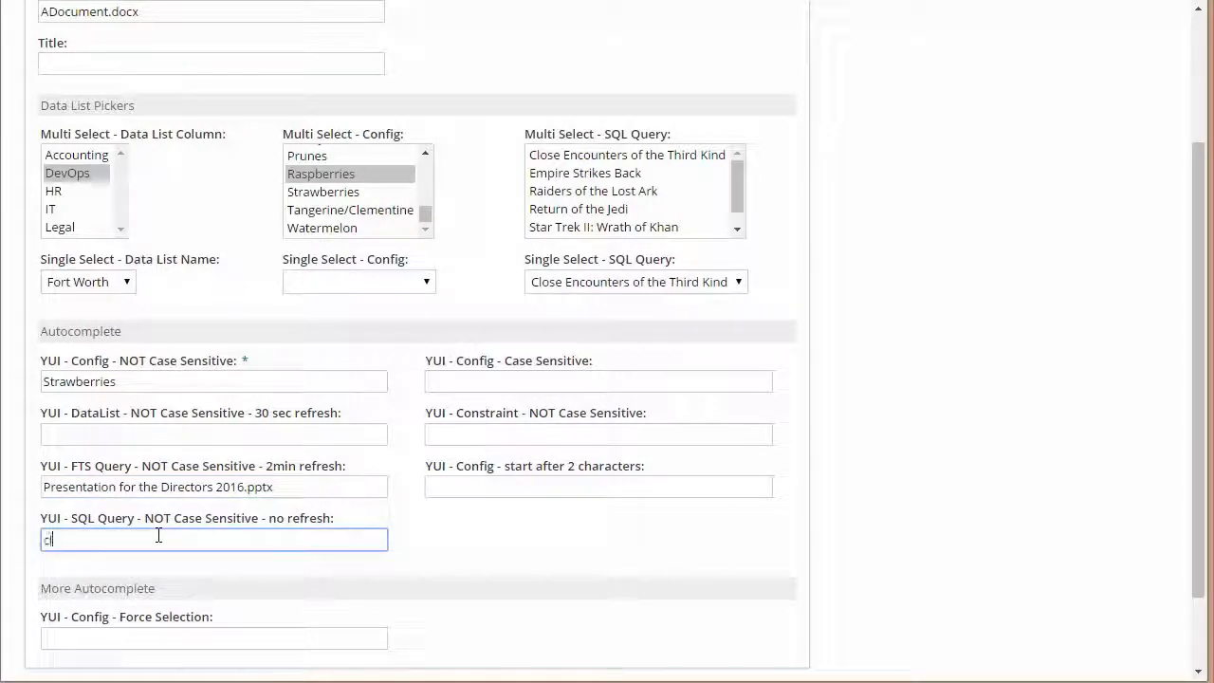
pyautogui.write('o')
pyautogui.click(152, 566)
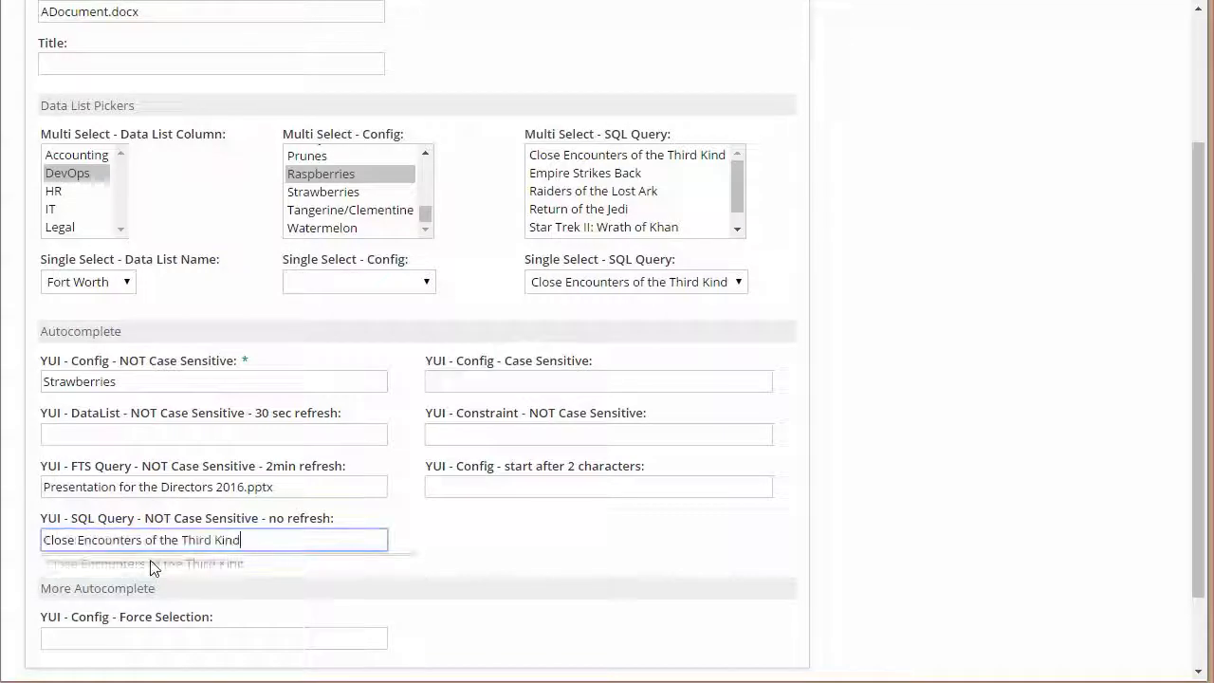
# Set the YUI - Config - Force Selection field to the suggestion Strawberries by entering "st"
pyautogui.scroll(-1, 326, 542)
pyautogui.click(280, 538)
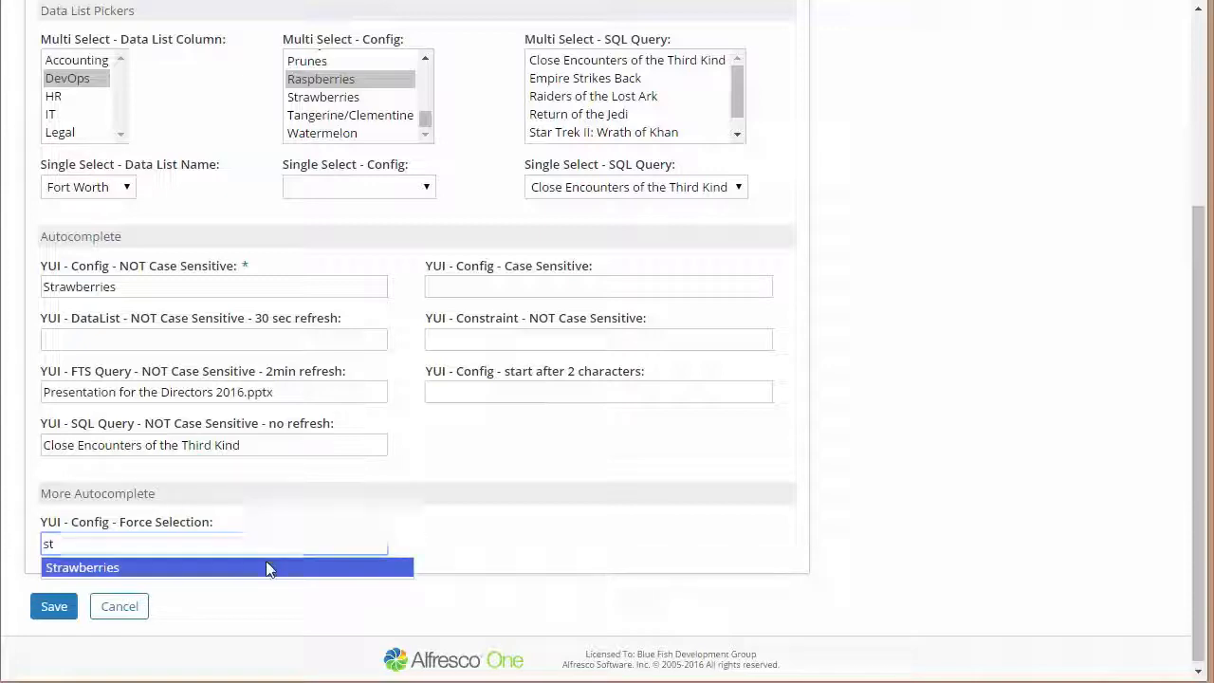
pyautogui.click(265, 566)
# Switch to the text editor to examine the Krull row in the movies query listing, and return to the document's property form
pyautogui.scroll(2, 418, 341)
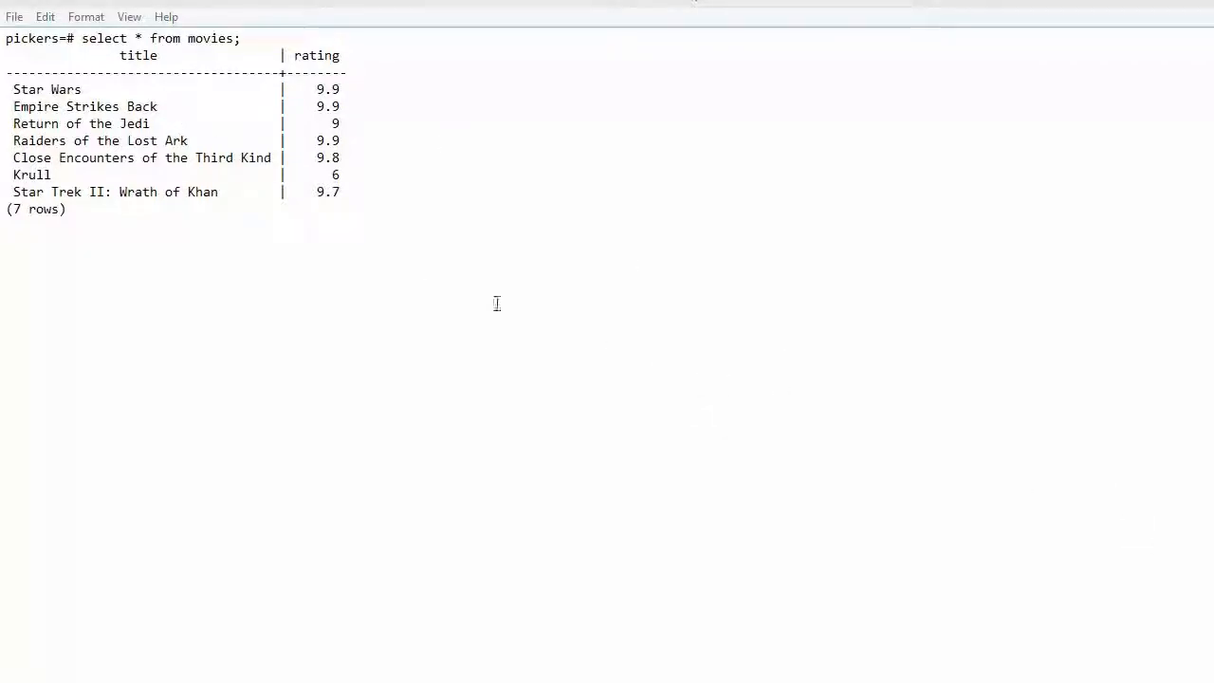
pyautogui.moveTo(12, 172); pyautogui.dragTo(344, 176)
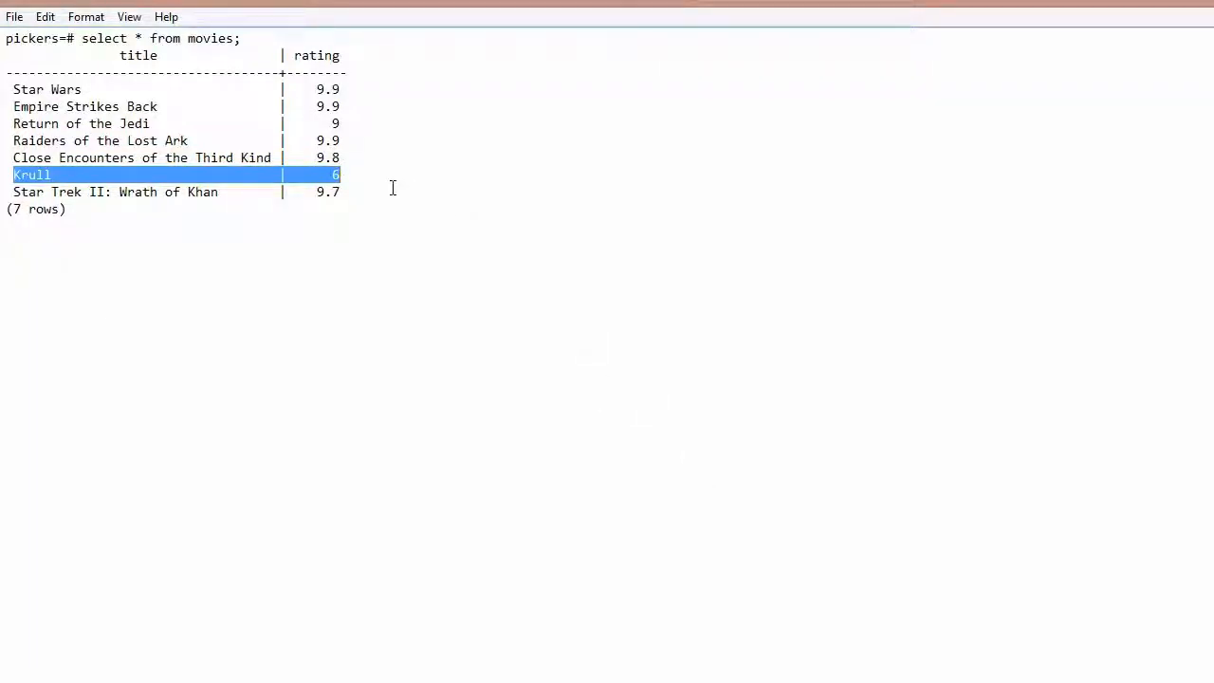
pyautogui.click(388, 188)
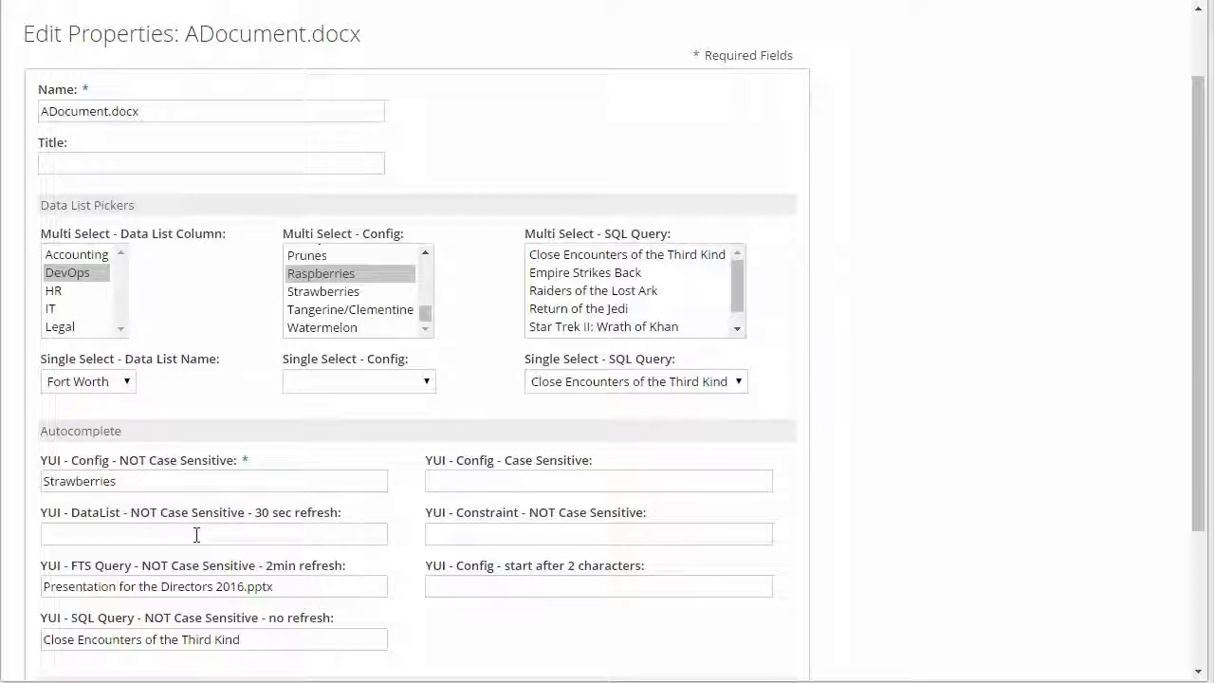
pyautogui.scroll(-3, 875, 515)
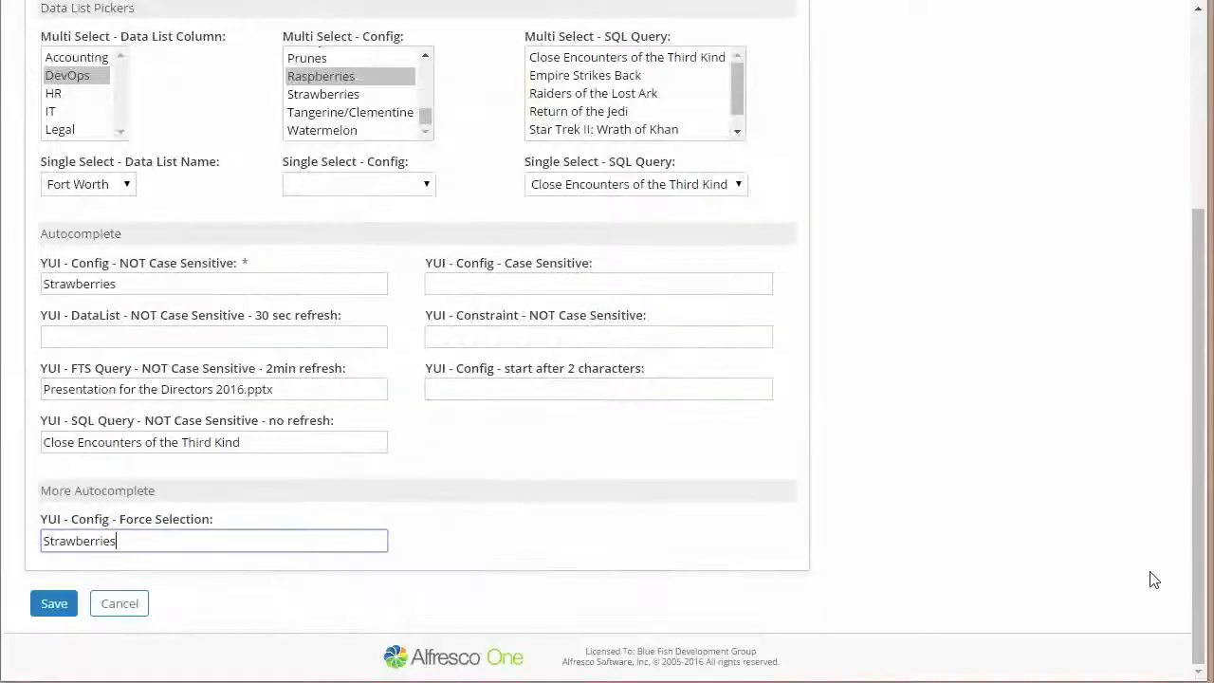